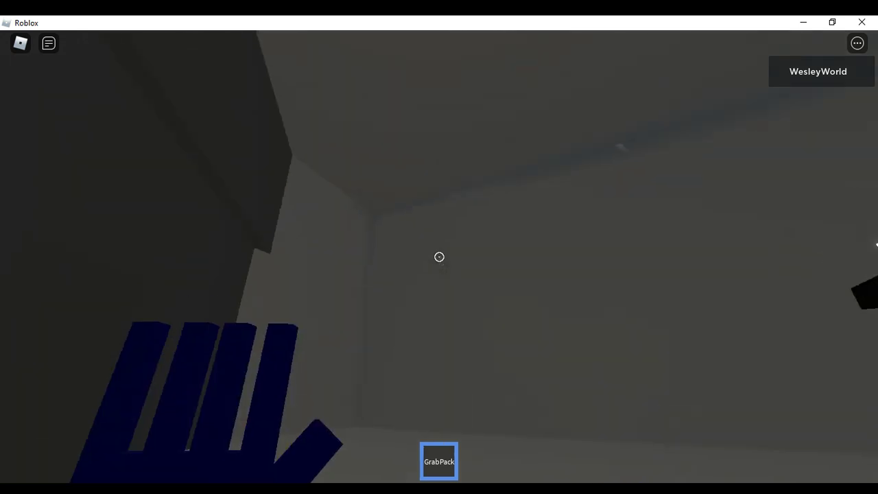
- Walk past the lobby pillar, through the Make A Friend doorway, and past the red floor pad
{"action": "key", "text": "w"}
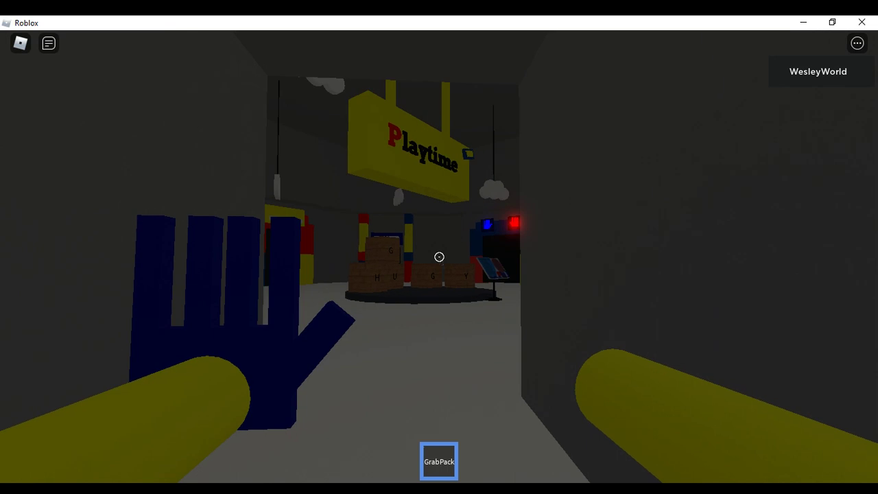
{"action": "key", "text": "w"}
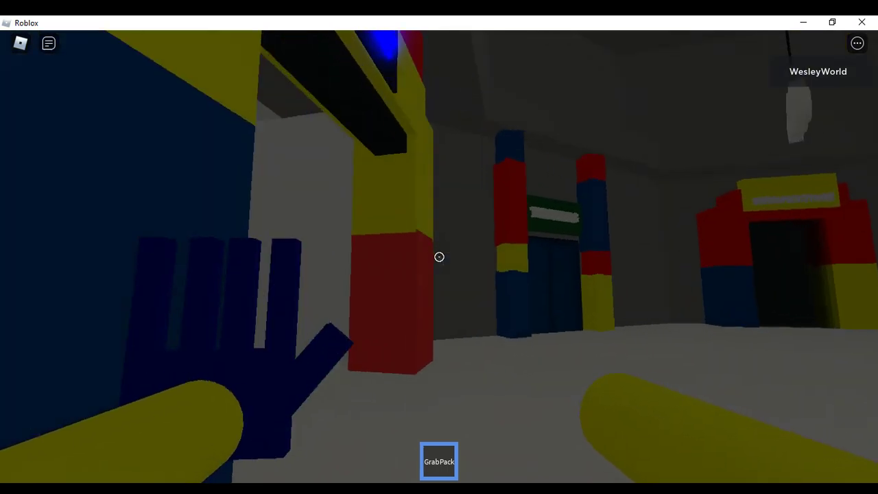
{"action": "key", "text": "w"}
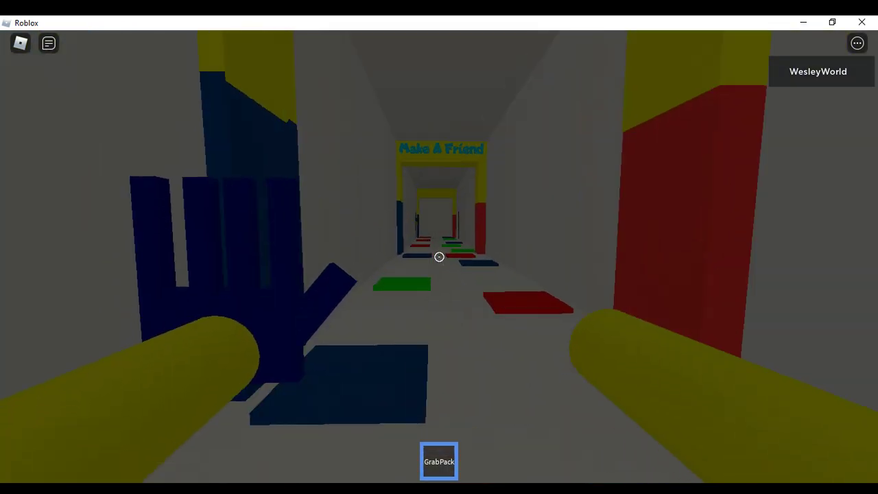
{"action": "key", "text": "w"}
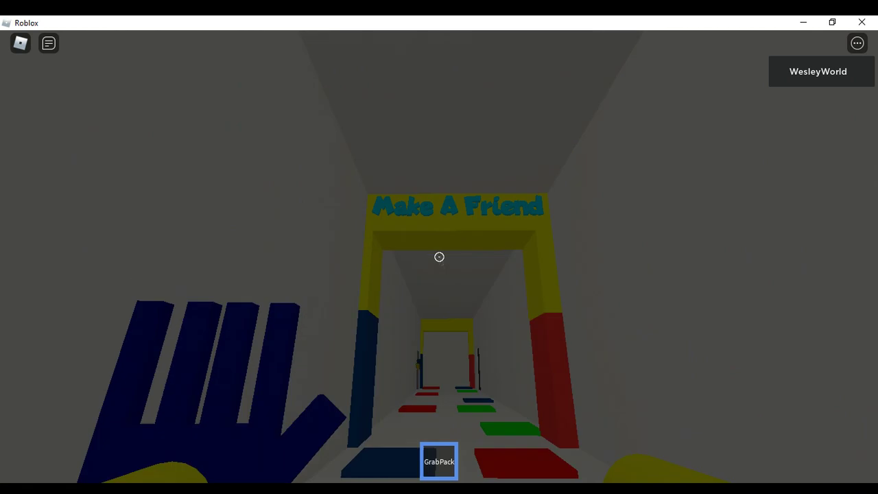
{"action": "key", "text": "w"}
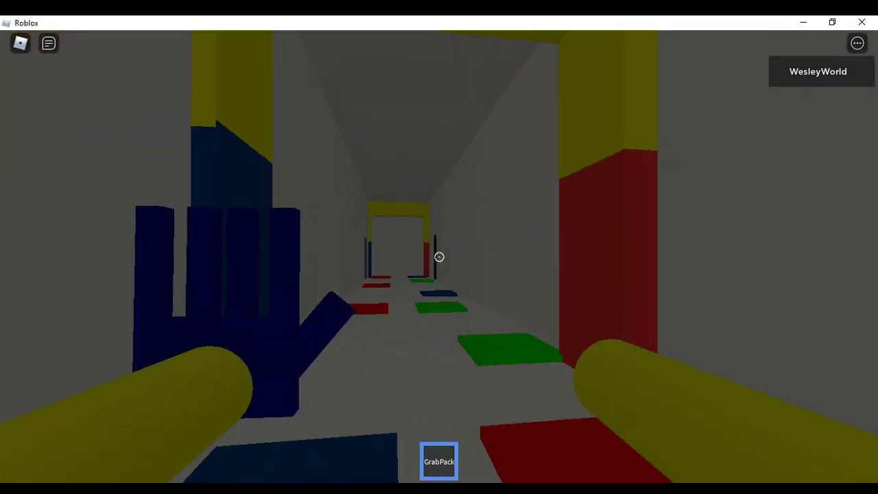
{"action": "key", "text": "w"}
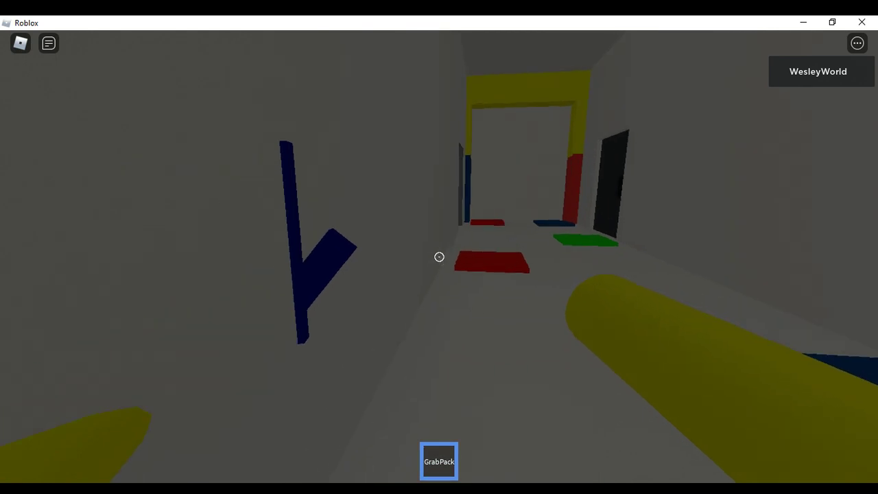
{"action": "key", "text": "w"}
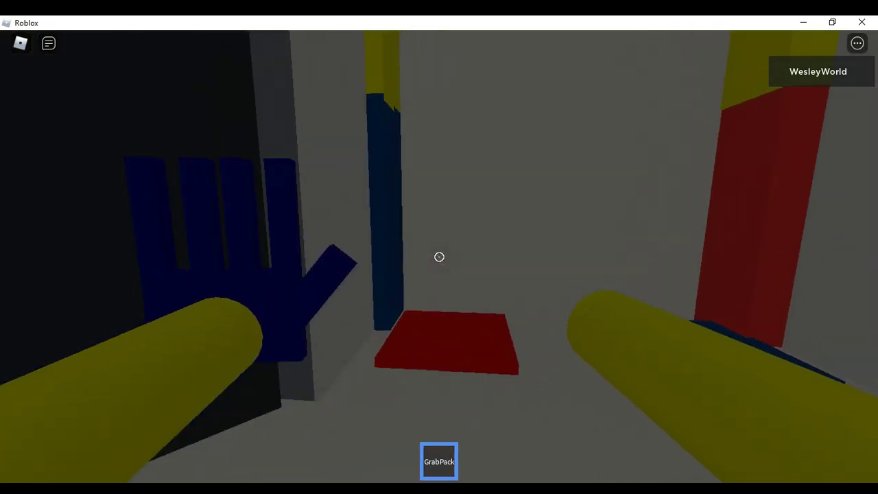
- Walk down the brick corridor past the blue smiling figure to the open door
{"action": "key", "text": "w"}
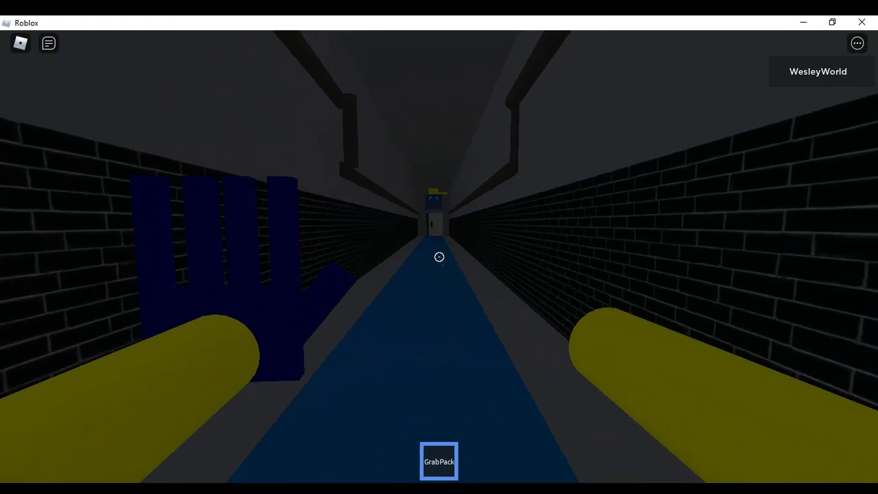
{"action": "key", "text": "w"}
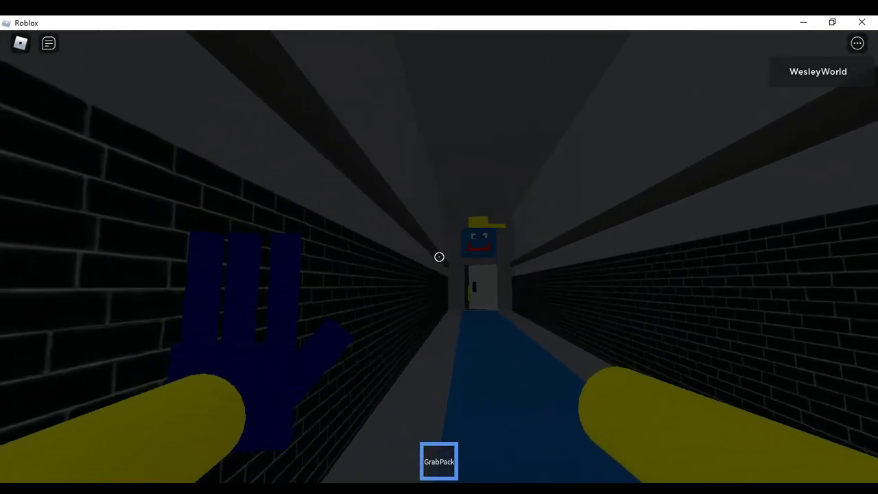
{"action": "key", "text": "w"}
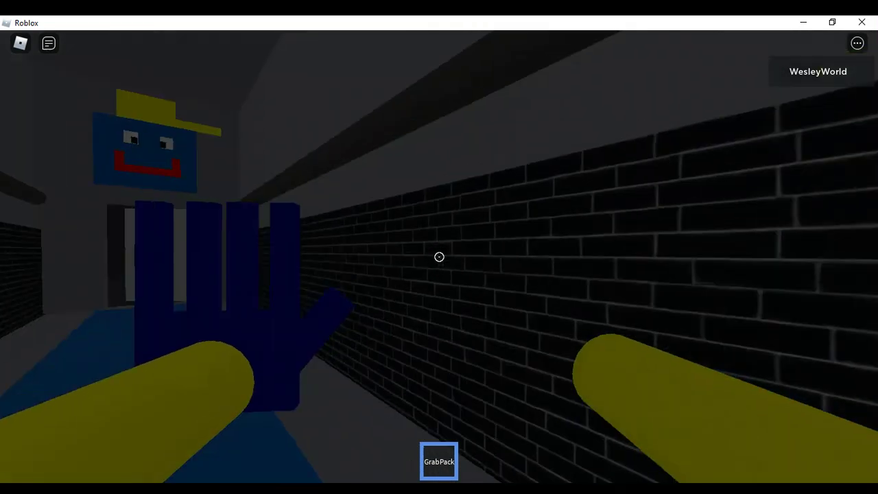
{"action": "key", "text": "w"}
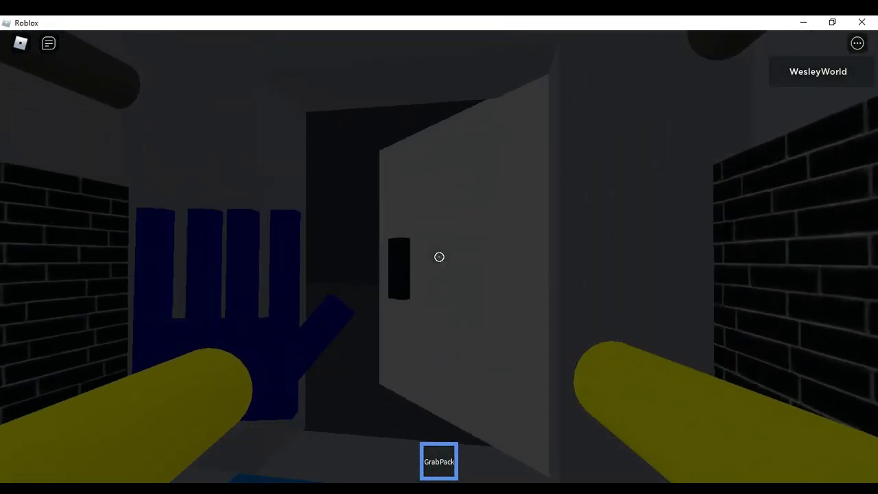
- Enter the dark staircase room and walk past the red box, bookshelf aisle and green cube
{"action": "key", "text": "w"}
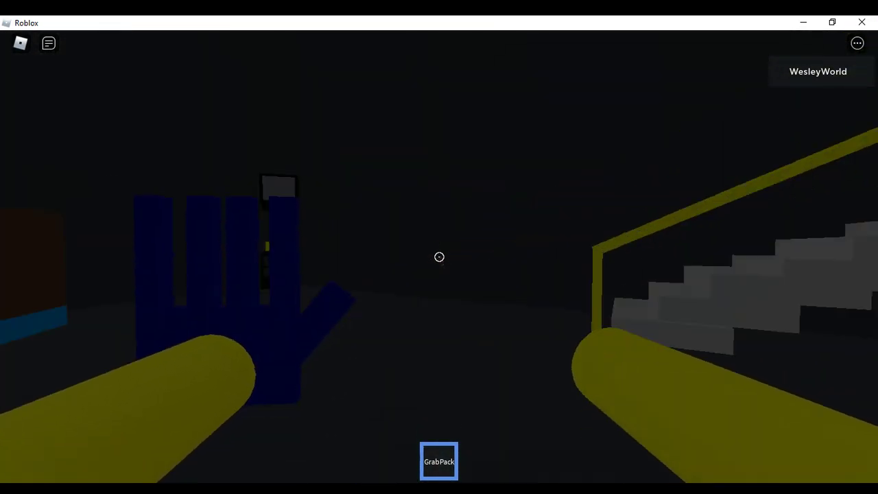
{"action": "key", "text": "w"}
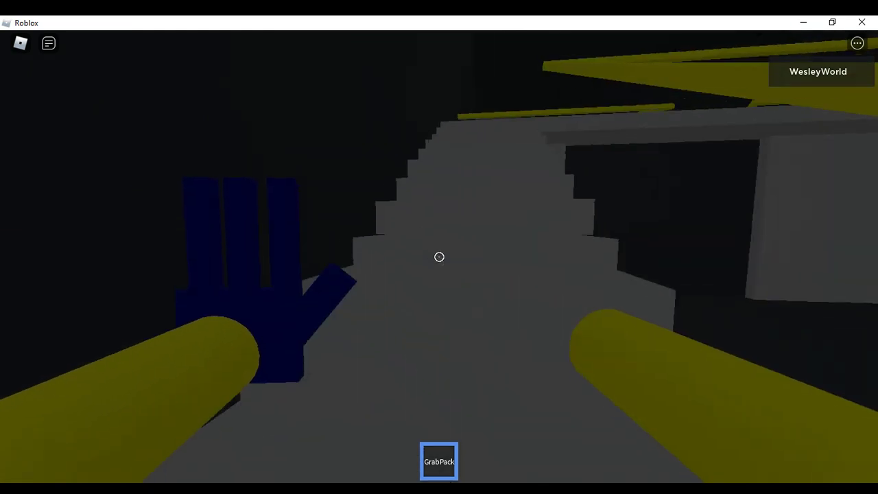
{"action": "key", "text": "w"}
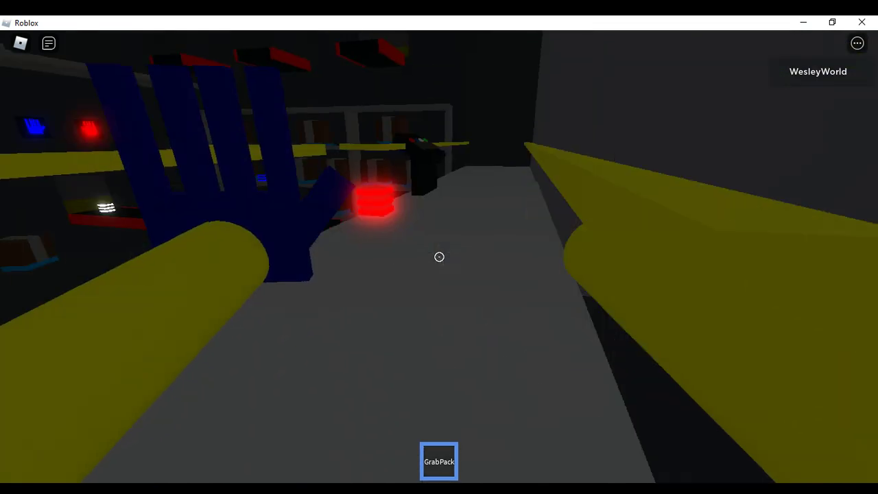
{"action": "key", "text": "w"}
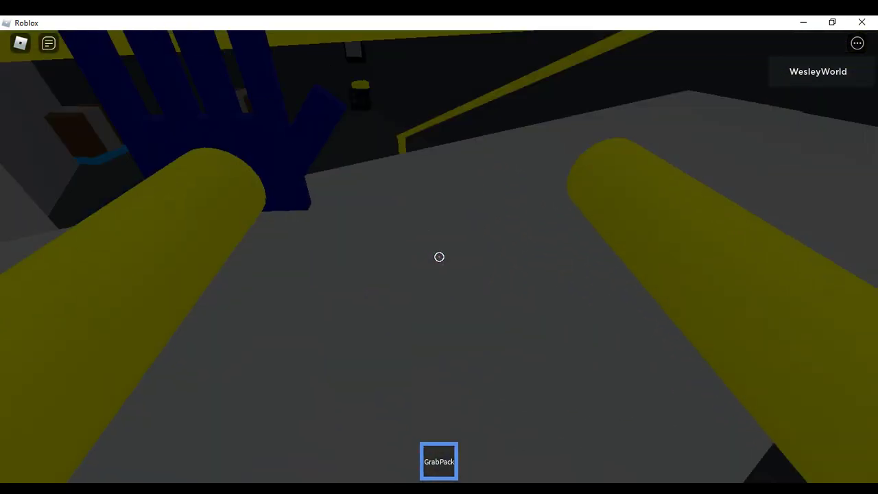
{"action": "key", "text": "w"}
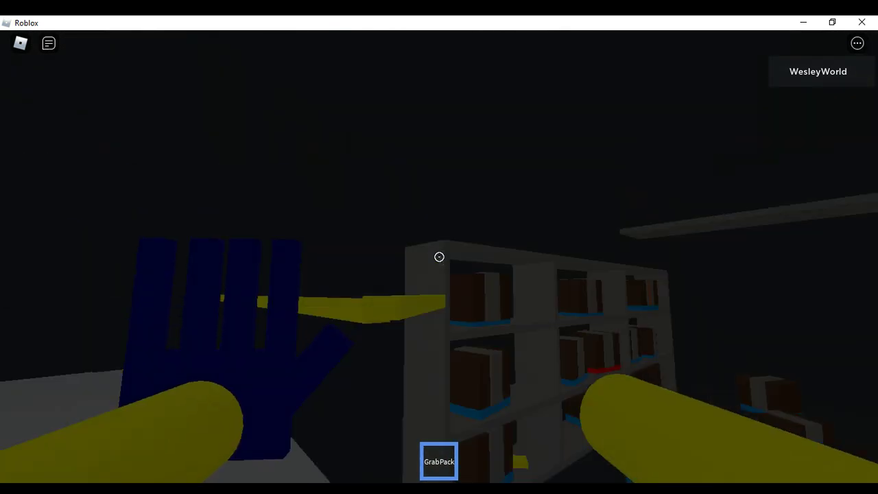
{"action": "key", "text": "w"}
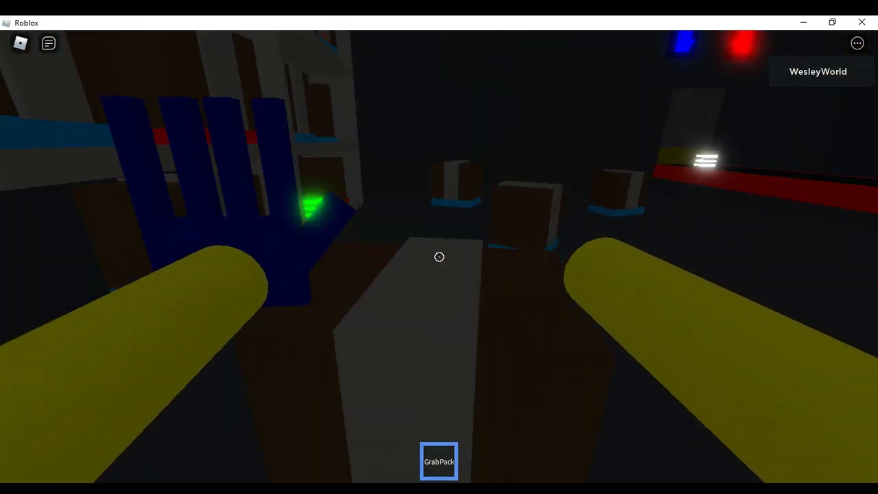
{"action": "key", "text": "w"}
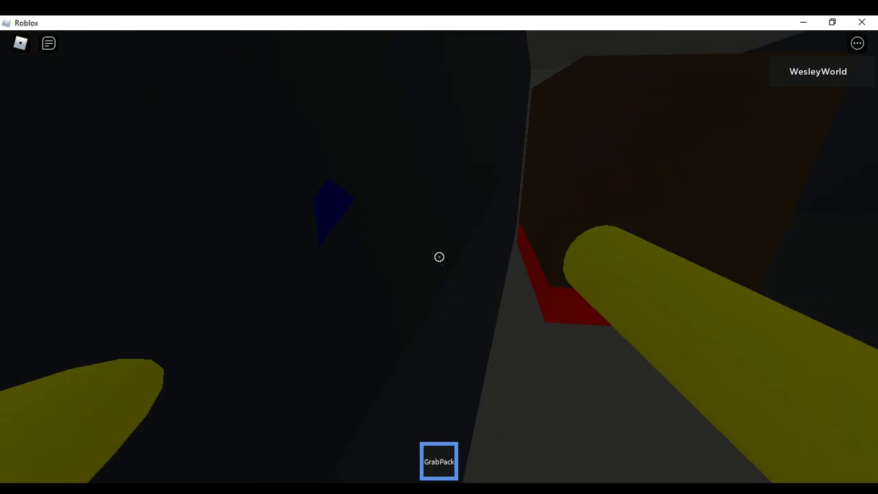
- Turn back past the white cube, along the red conveyor, to the doorway beyond
{"action": "left_click_drag", "start_coordinate": [439, 257], "coordinate": [439, 257]}
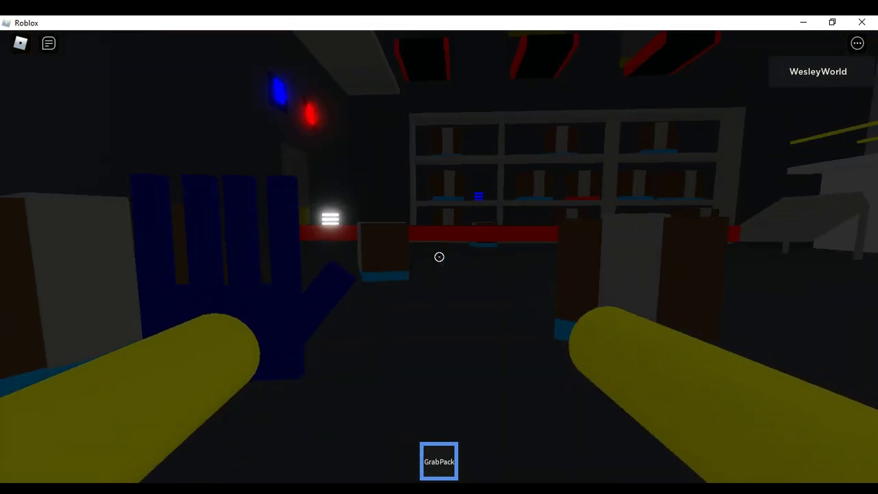
{"action": "key", "text": "w"}
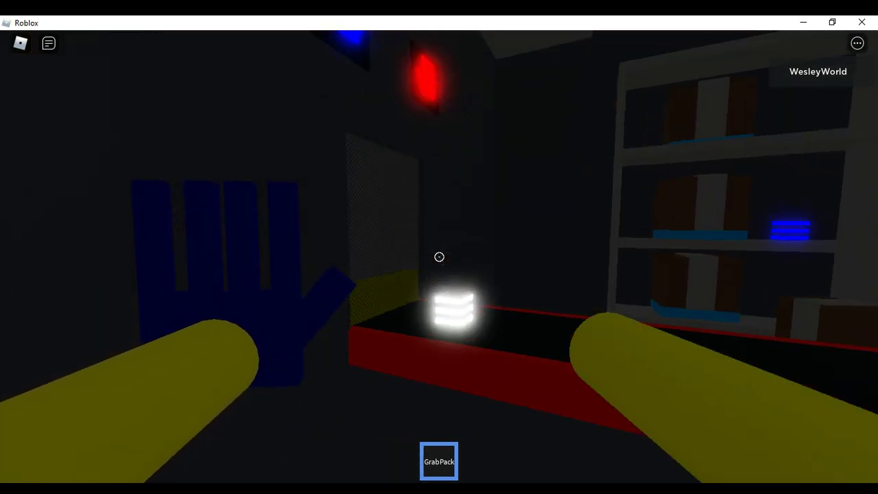
{"action": "key", "text": "w"}
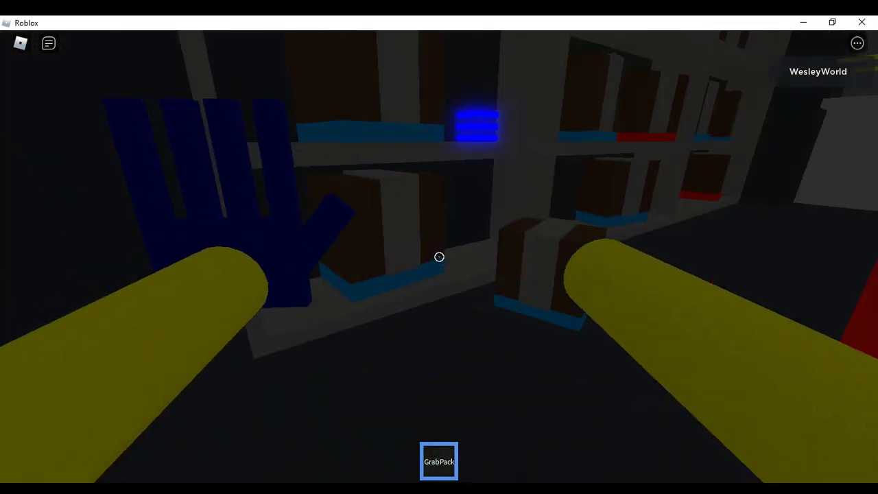
{"action": "key", "text": "w"}
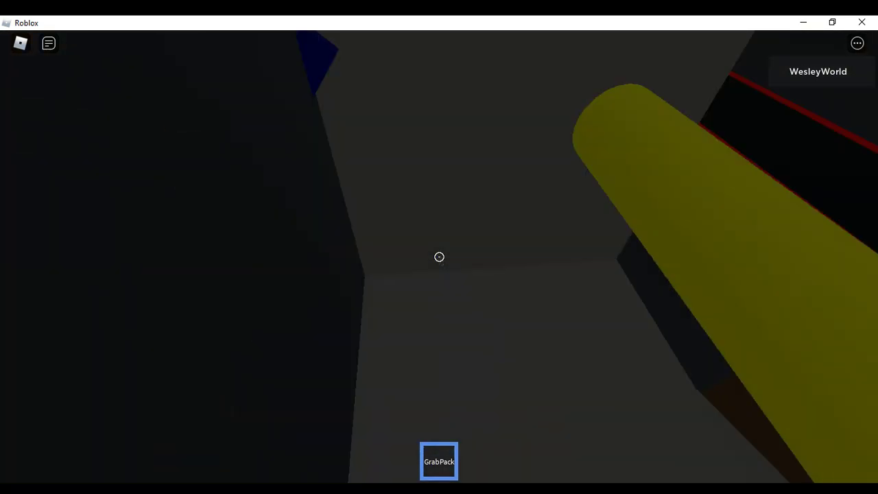
{"action": "key", "text": "w"}
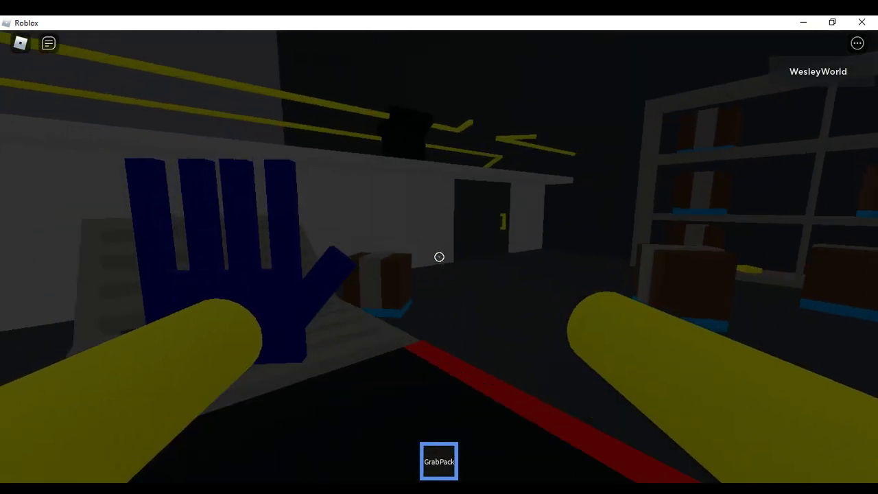
{"action": "key", "text": "w"}
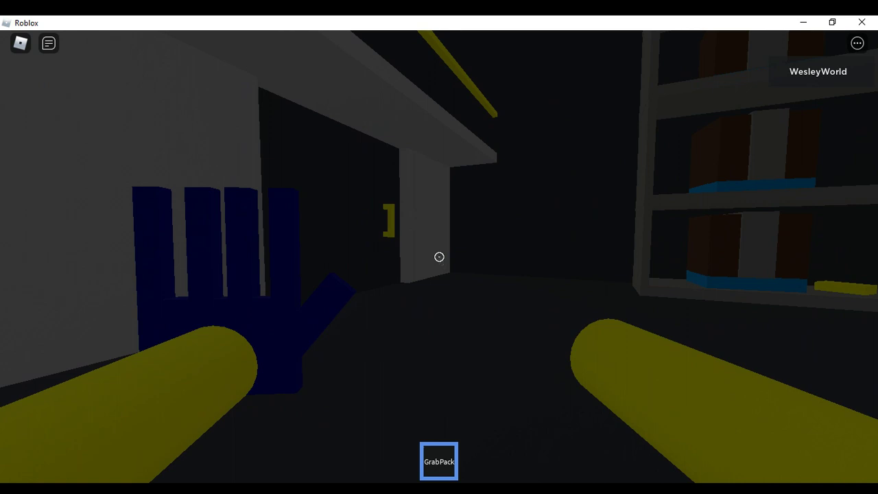
- Open the yellow-handled door and walk past the stairs toward the red-lit corridor
{"action": "key", "text": "w"}
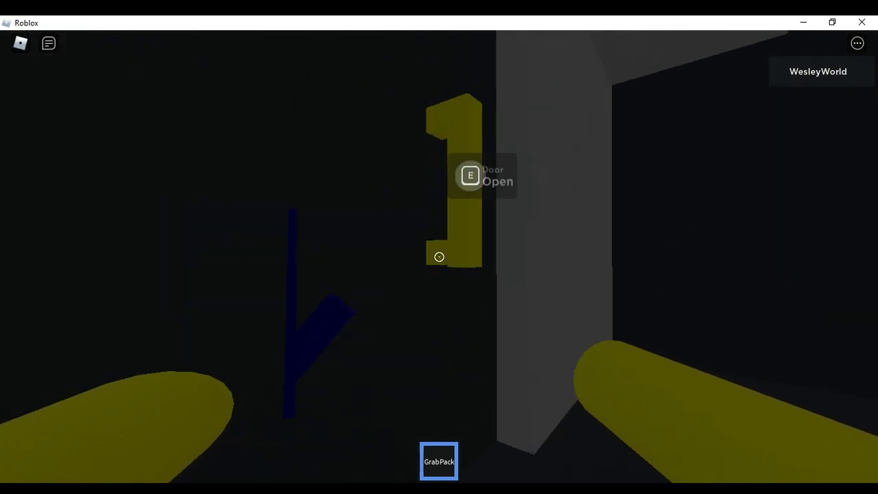
{"action": "key", "text": "e"}
{"action": "key", "text": "w"}
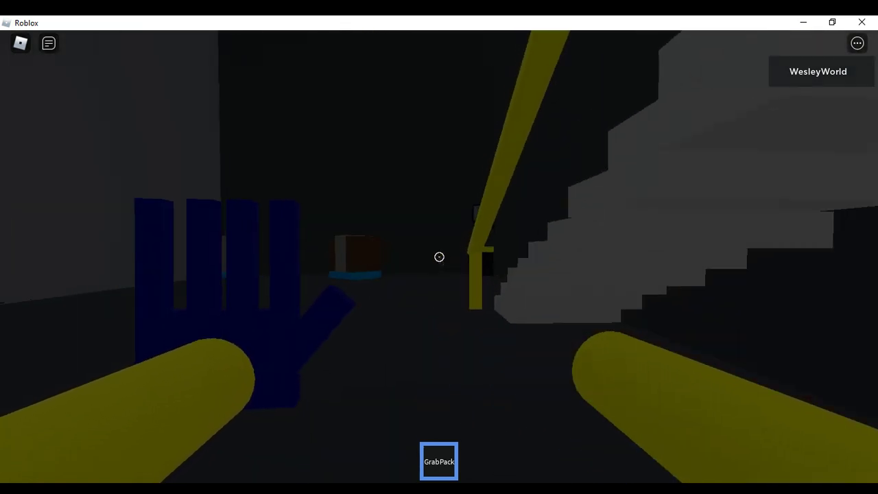
{"action": "key", "text": "w"}
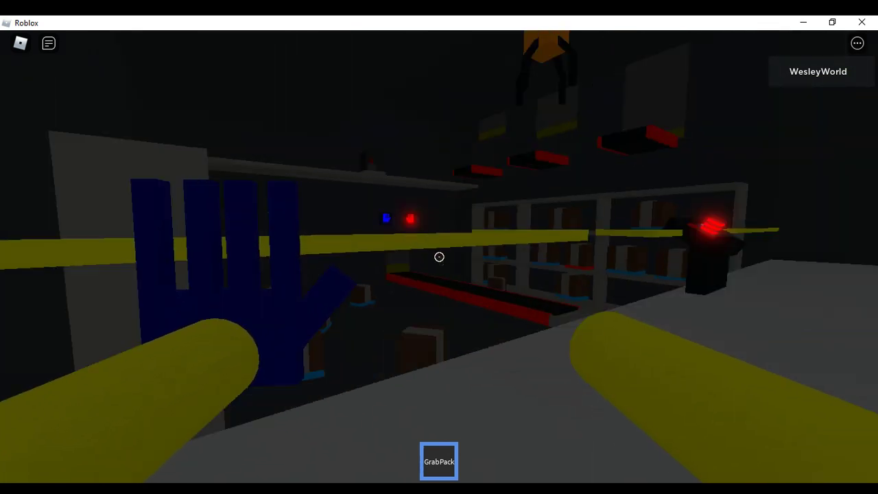
{"action": "key", "text": "w"}
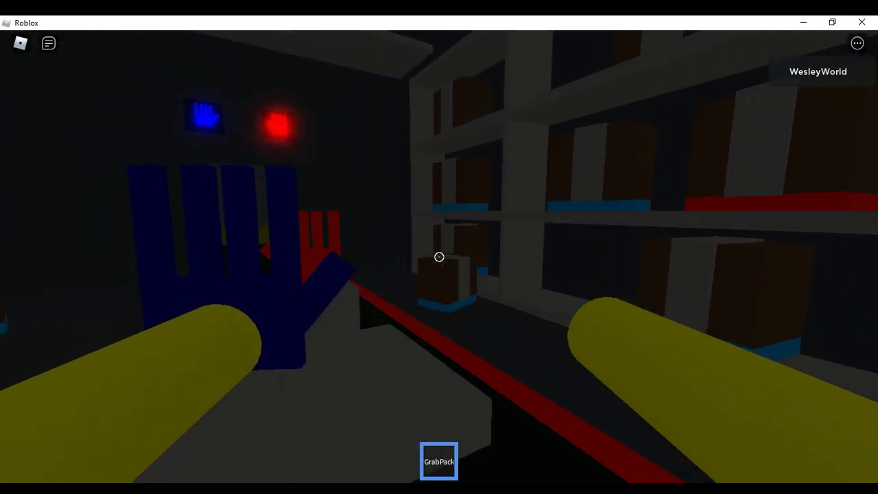
- Equip the GrabPack and walk past the plated wall up the grey staircase
{"action": "key", "text": "w"}
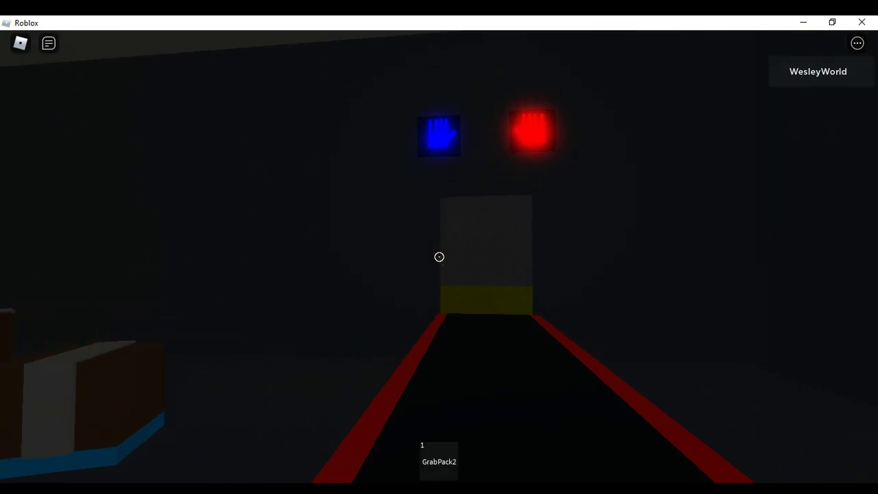
{"action": "key", "text": "1"}
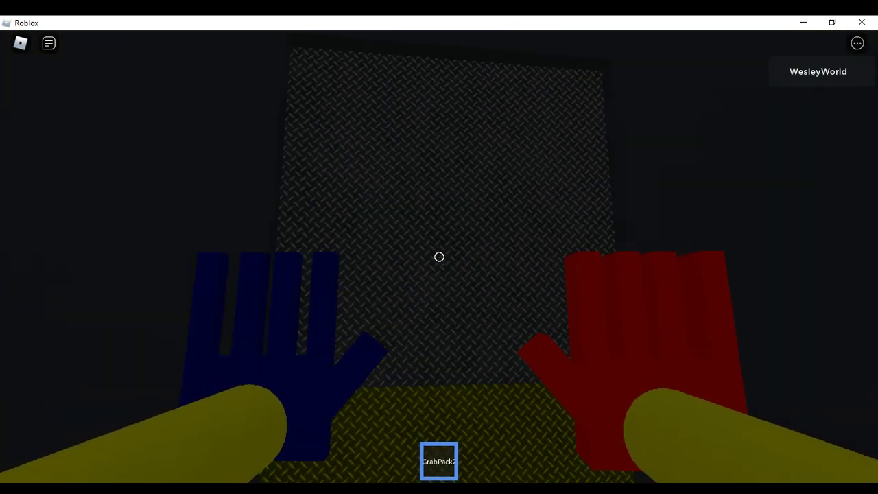
{"action": "key", "text": "w"}
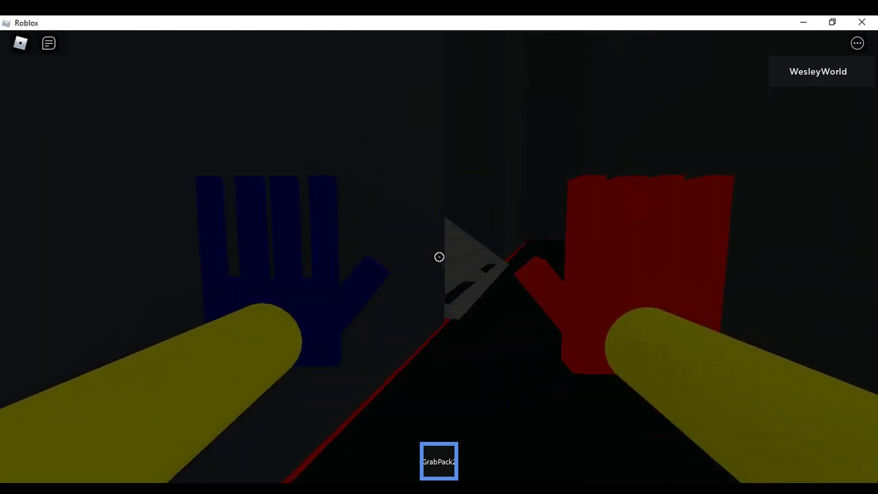
{"action": "key", "text": "w"}
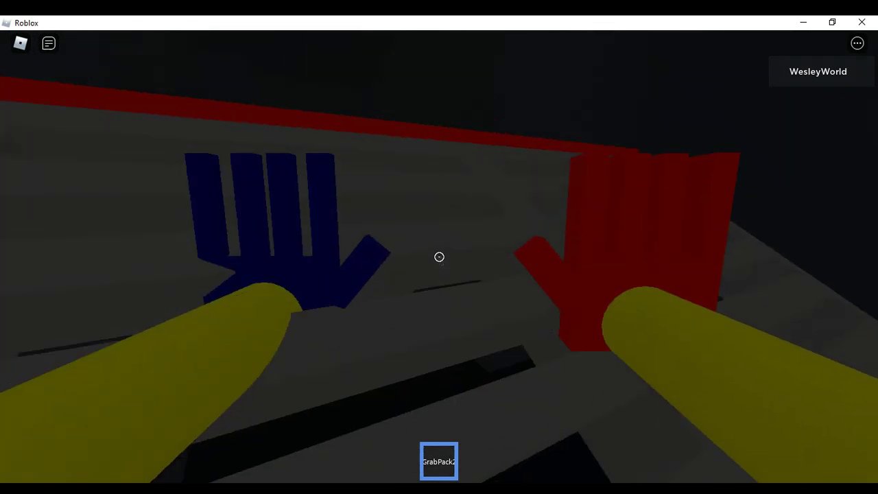
{"action": "key", "text": "w"}
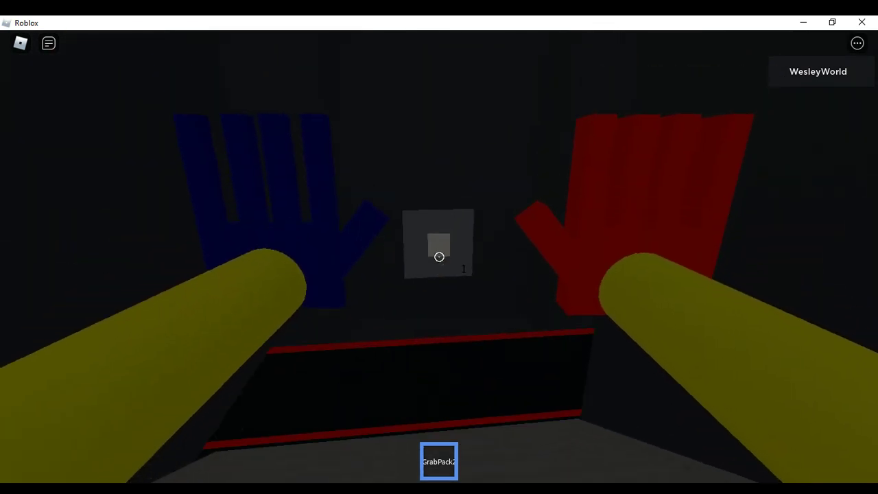
{"action": "key", "text": "w"}
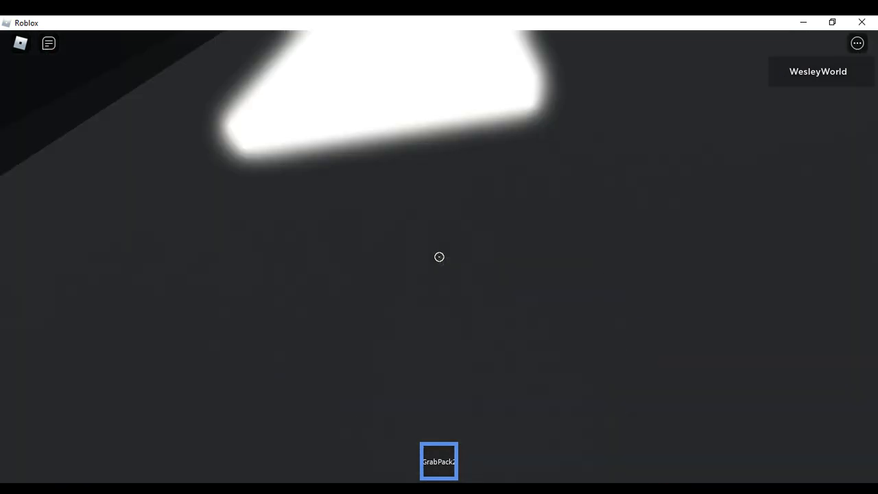
- Cross the platform past the white-cube pedestal into the red-edged corridor and fire the blue hand
{"action": "key", "text": "w"}
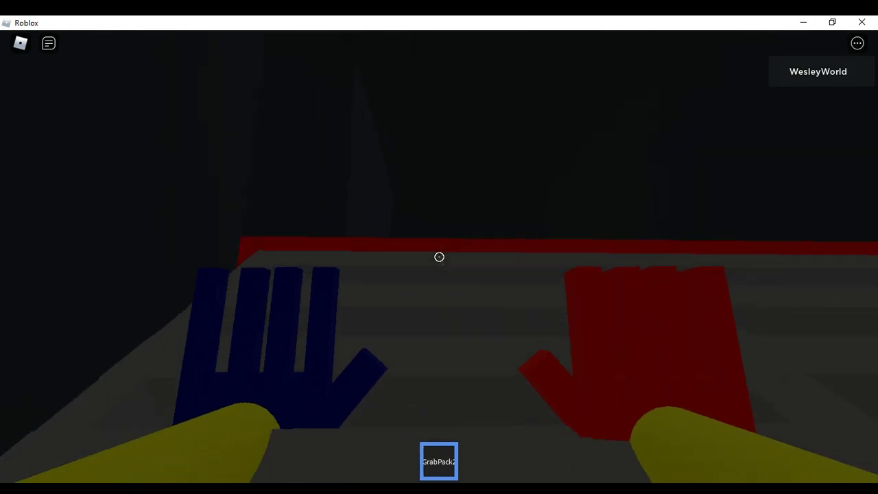
{"action": "key", "text": "w"}
{"action": "key", "text": "w"}
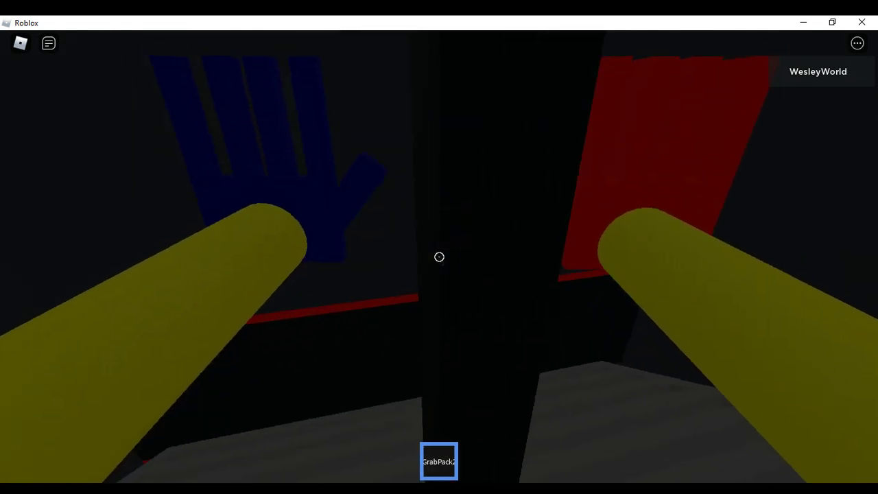
{"action": "key", "text": "w"}
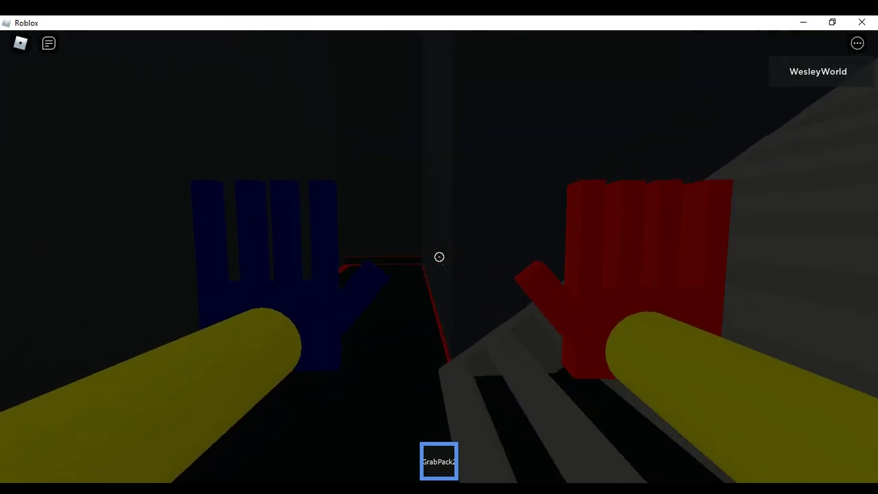
{"action": "key", "text": "w"}
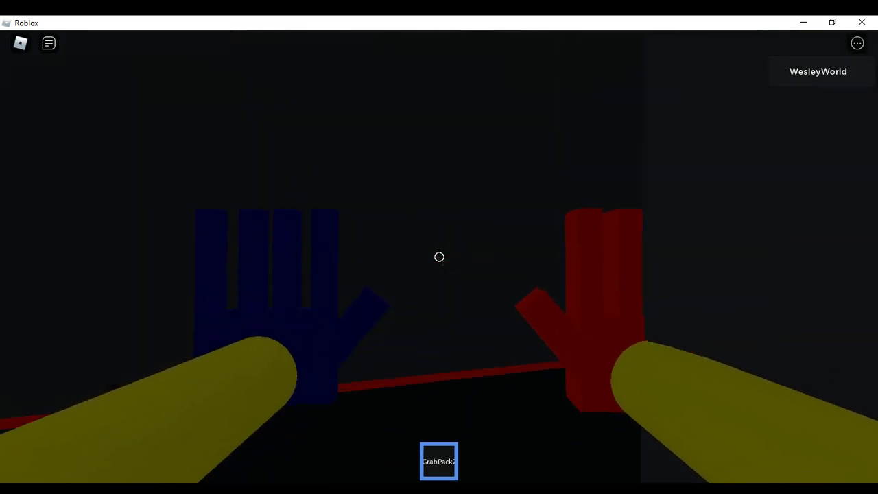
{"action": "key", "text": "w"}
{"action": "key", "text": "w"}
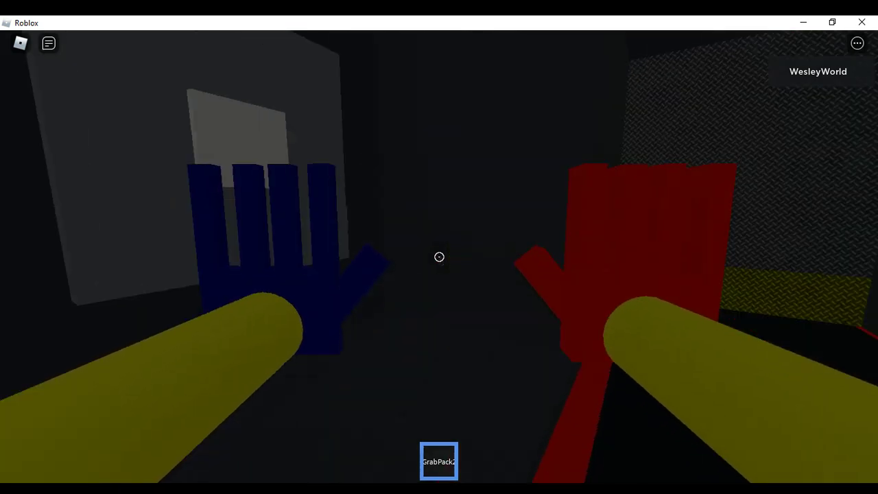
{"action": "left_click", "coordinate": [439, 256]}
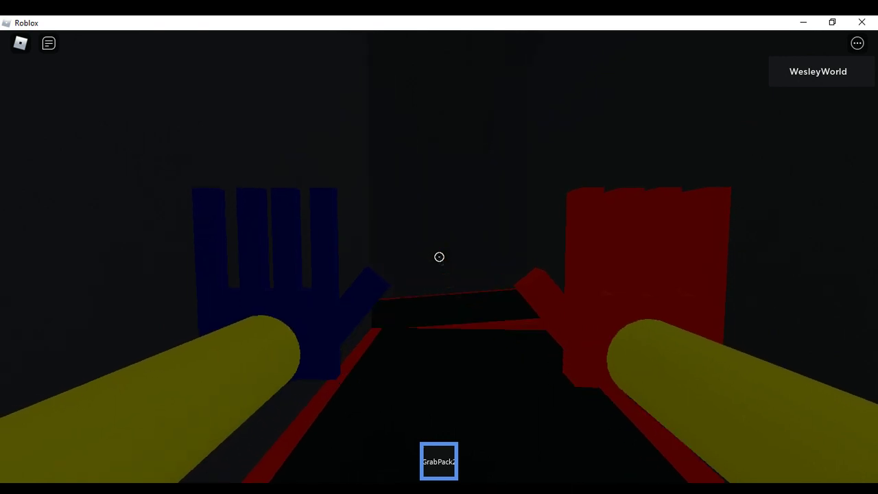
- Cross the toy room, climb the metal staircase, and enter the yellow-pipe corridor
{"action": "key", "text": "w"}
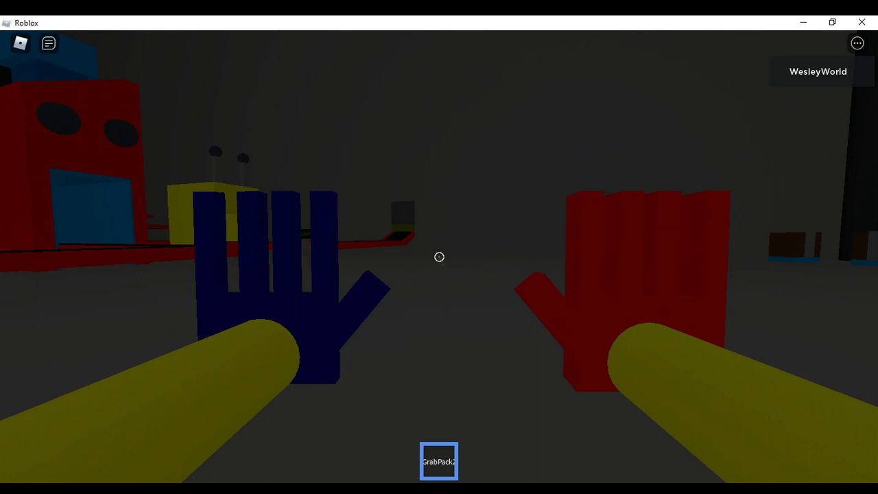
{"action": "key", "text": "w"}
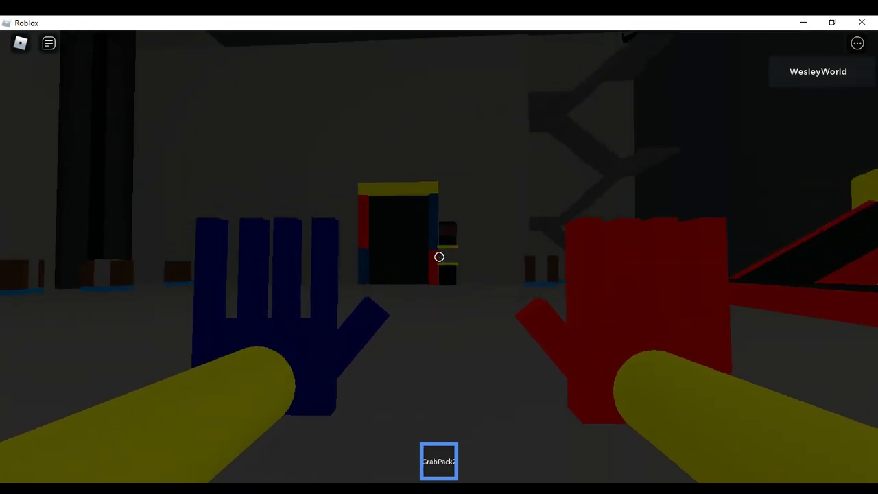
{"action": "key", "text": "w"}
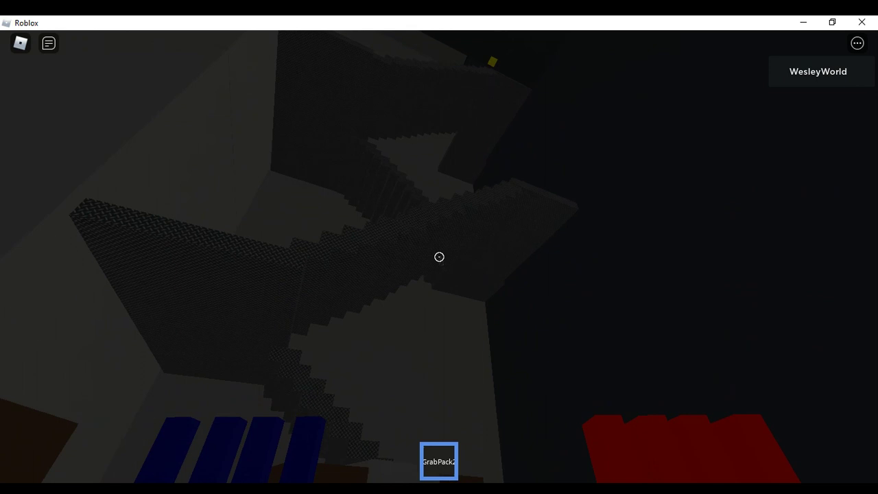
{"action": "key", "text": "w"}
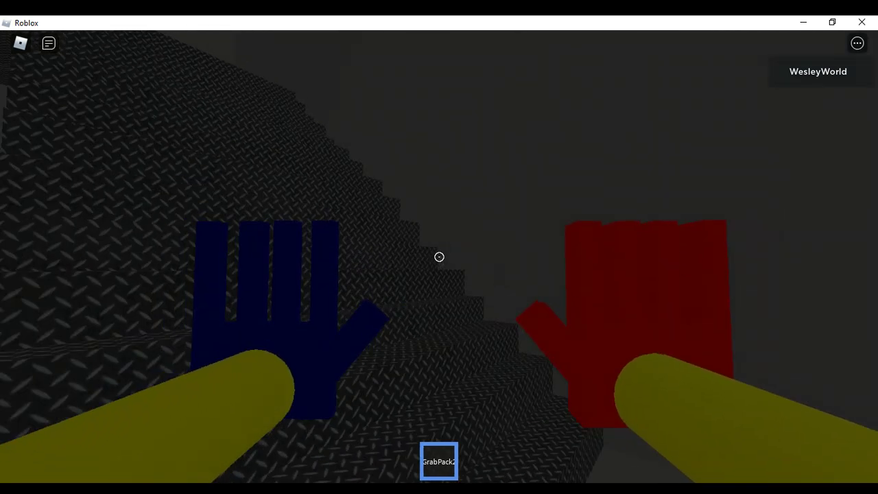
{"action": "key", "text": "w"}
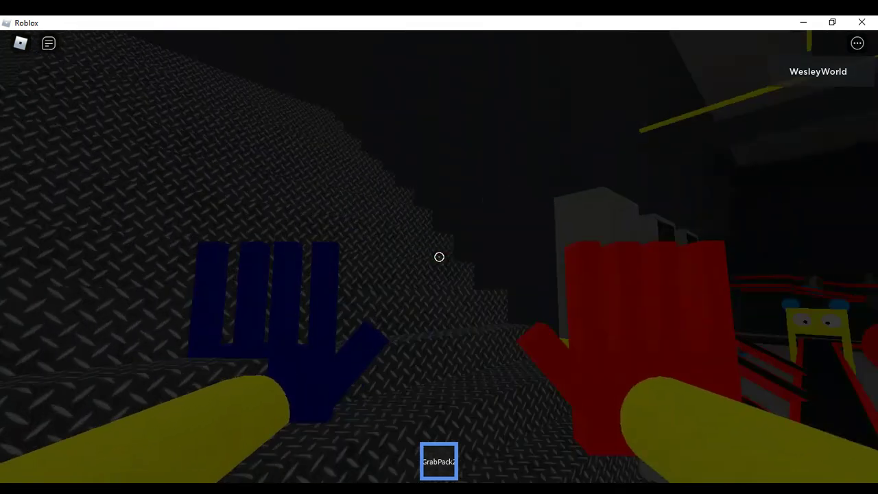
{"action": "key", "text": "w"}
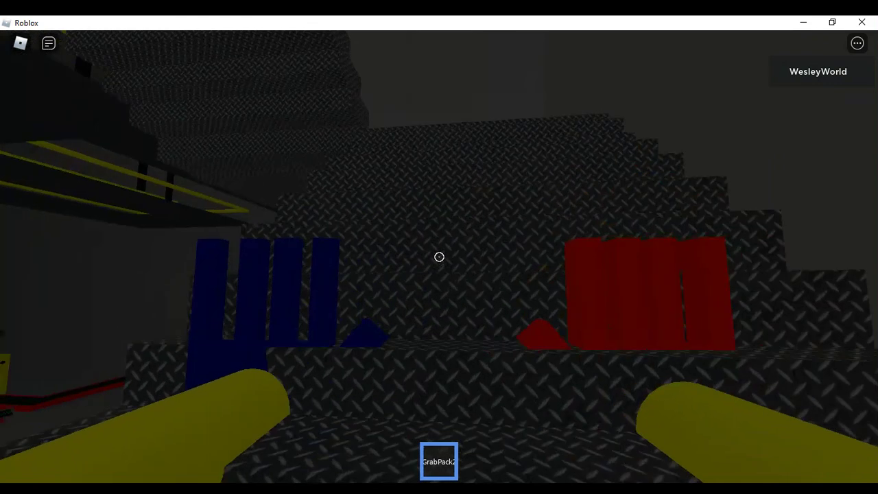
{"action": "key", "text": "w"}
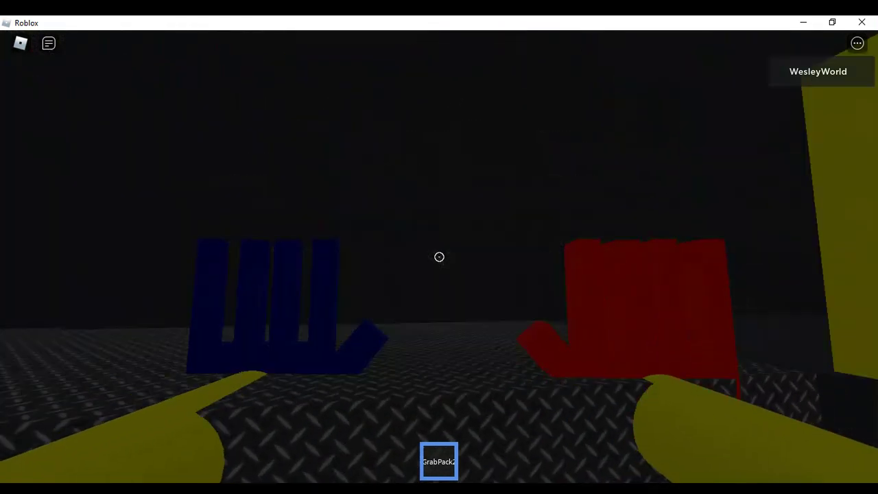
{"action": "key", "text": "w"}
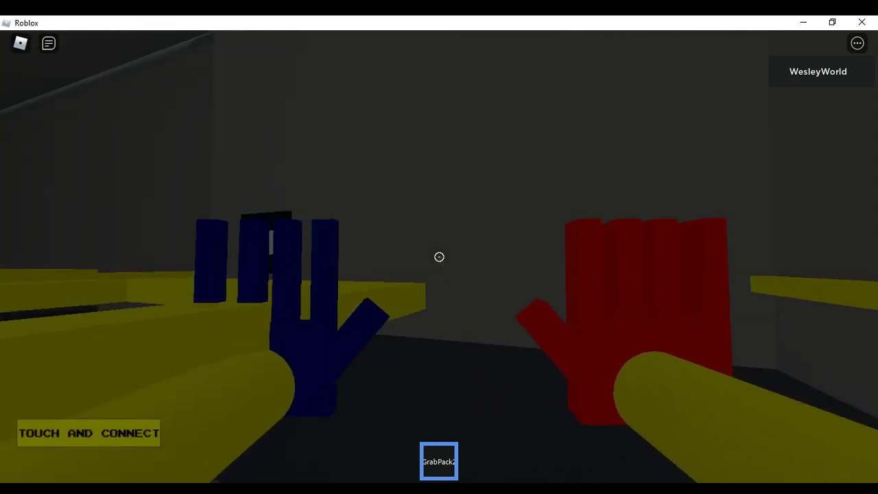
- Walk the yellow-pipe corridor past the dark pillar to the lever post, then the grey wall panel
{"action": "key", "text": "w"}
{"action": "key", "text": "w"}
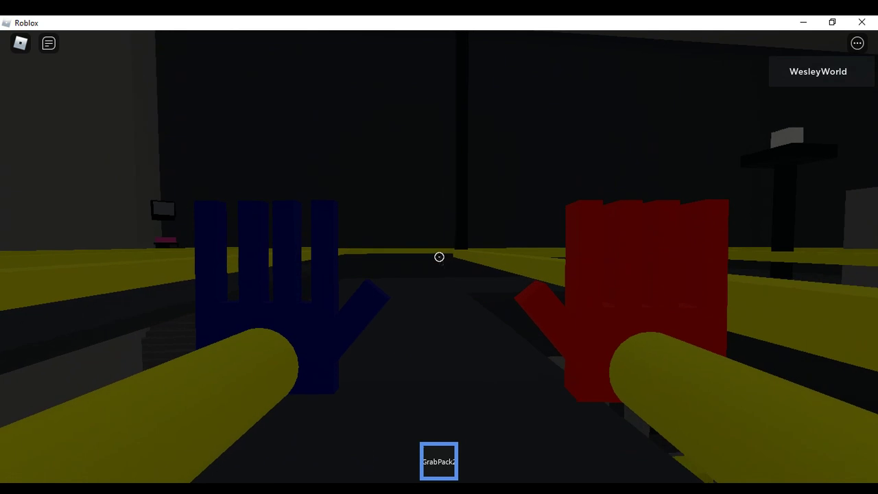
{"action": "key", "text": "w"}
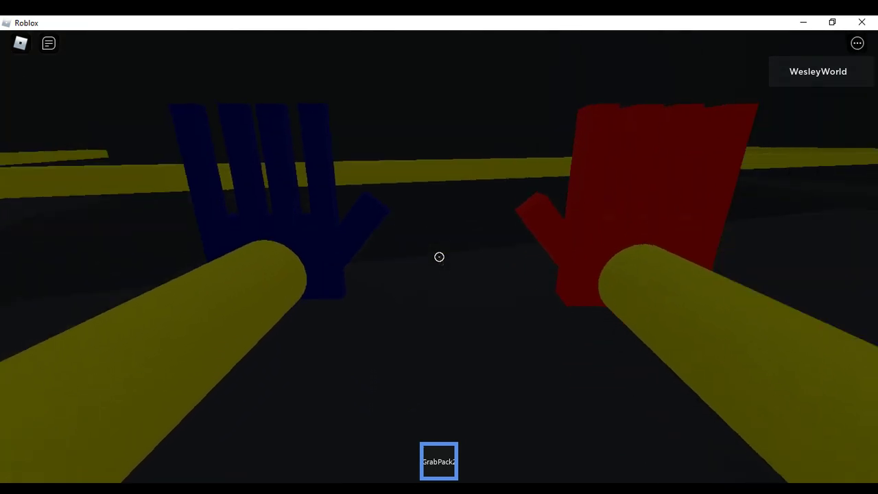
{"action": "key", "text": "w"}
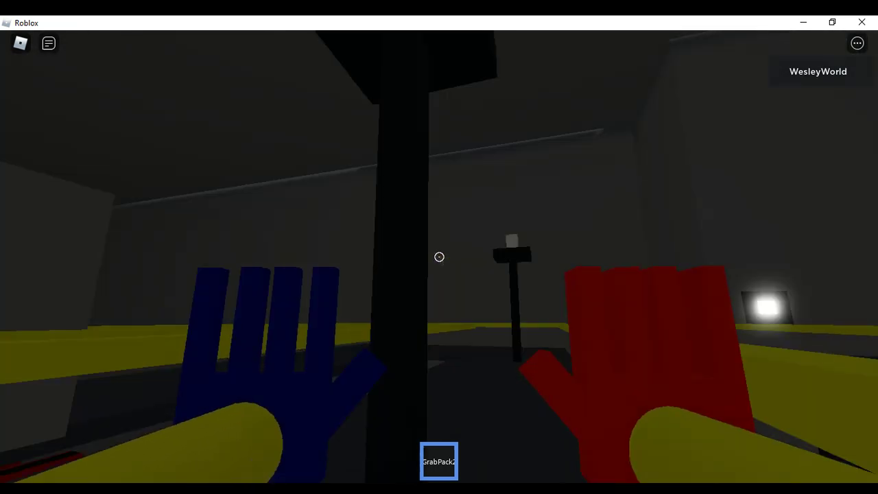
{"action": "key", "text": "w"}
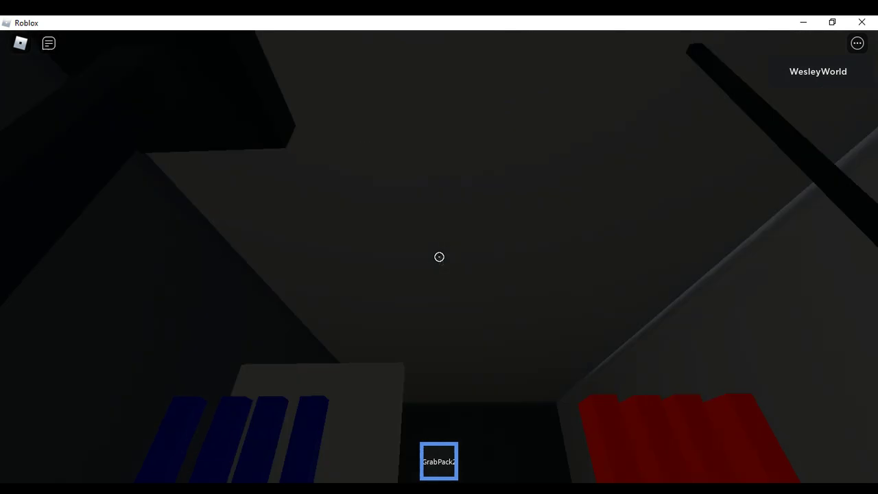
{"action": "key", "text": "w"}
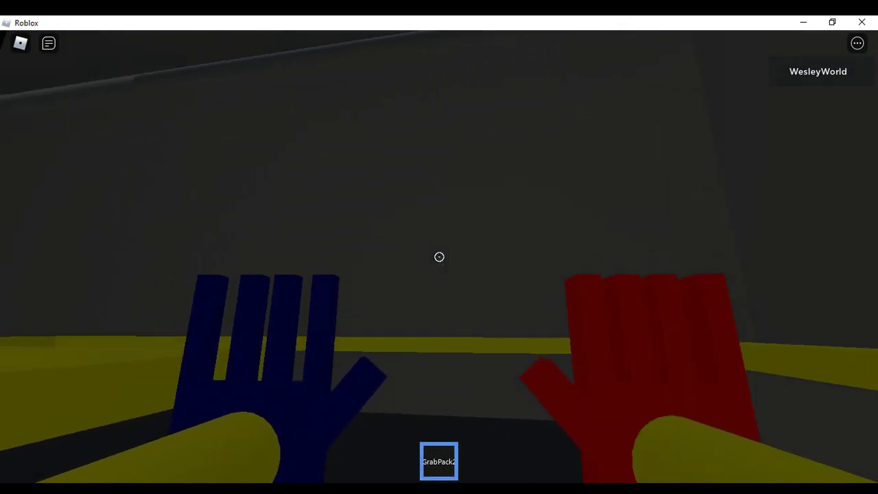
{"action": "key", "text": "w"}
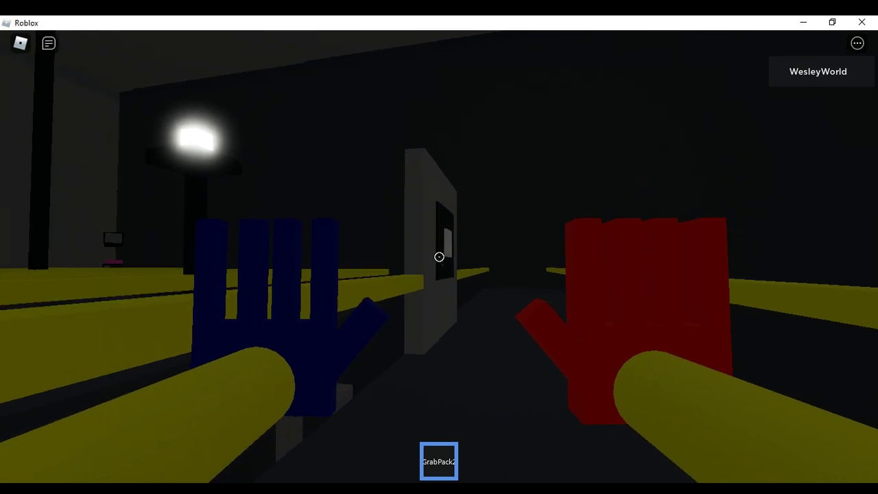
{"action": "key", "text": "w"}
{"action": "key", "text": "w"}
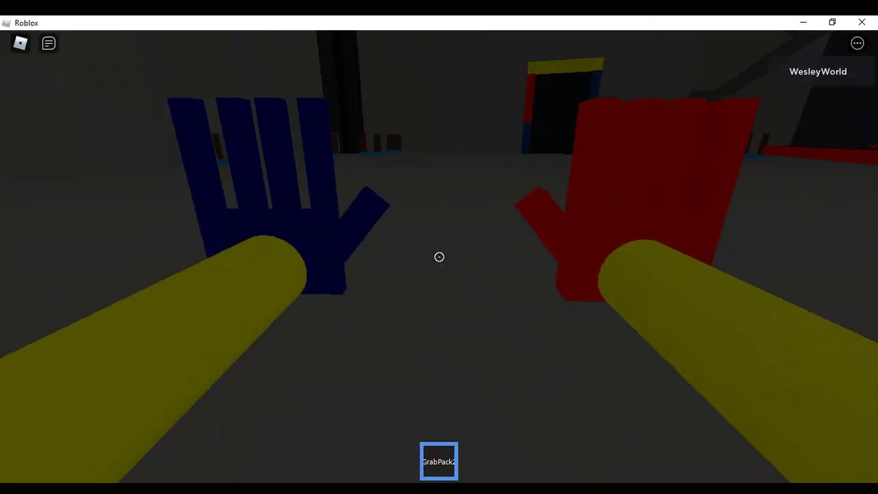
- Walk across the grey floor toward the yellow-framed doorway
{"action": "key", "text": "w"}
{"action": "key", "text": "w"}
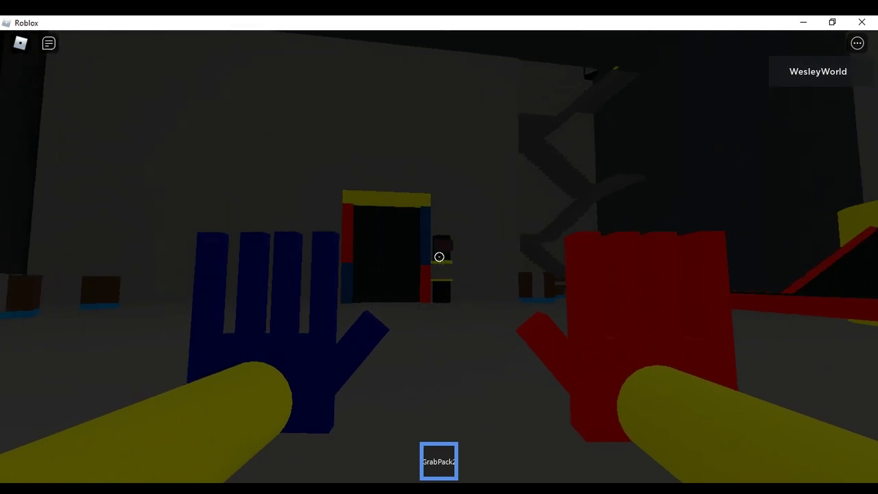